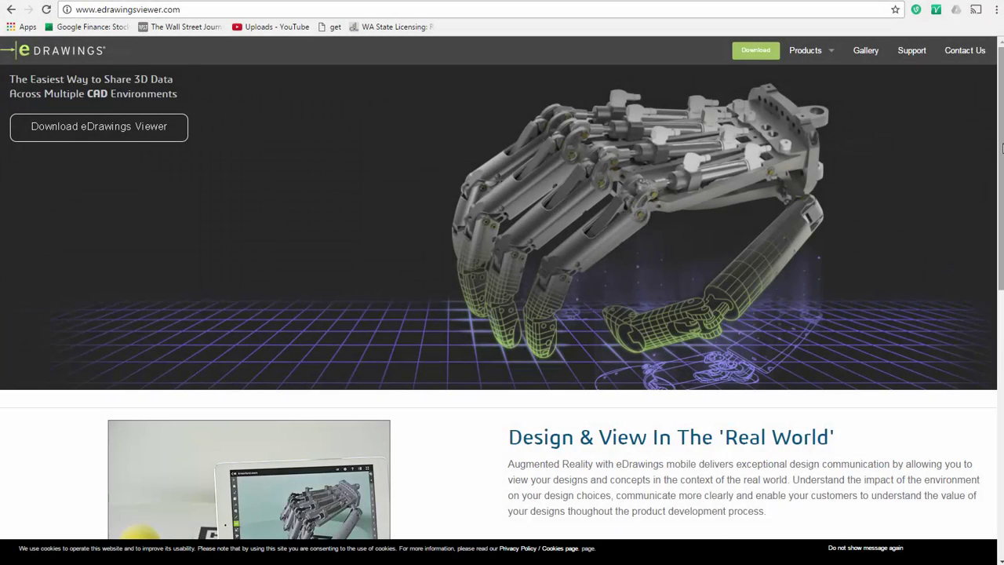
# Search Google for 'edrawings' to list the official eDrawings Viewer site.
pyautogui.scroll(-3, 989, 239)
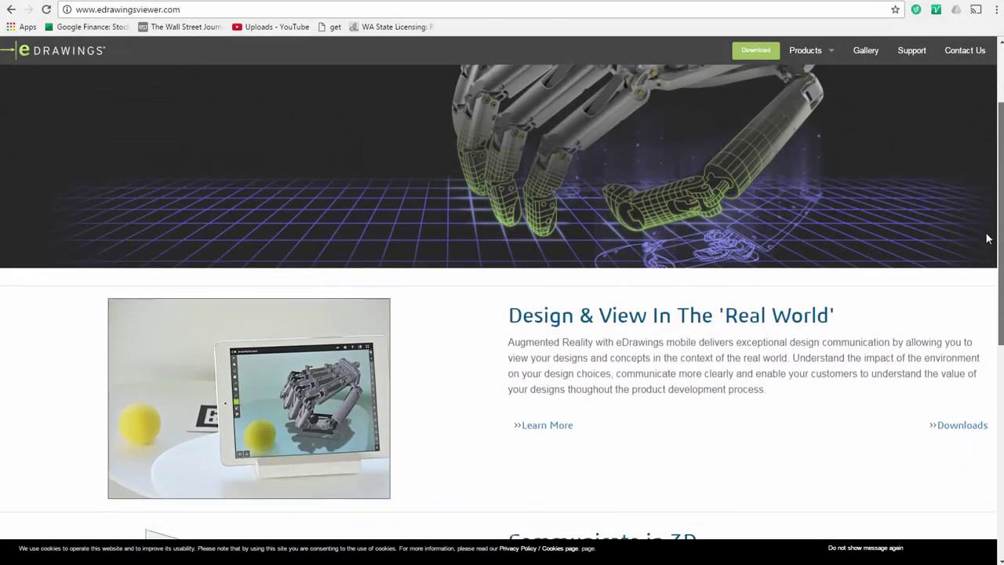
pyautogui.scroll(-4, 993, 266)
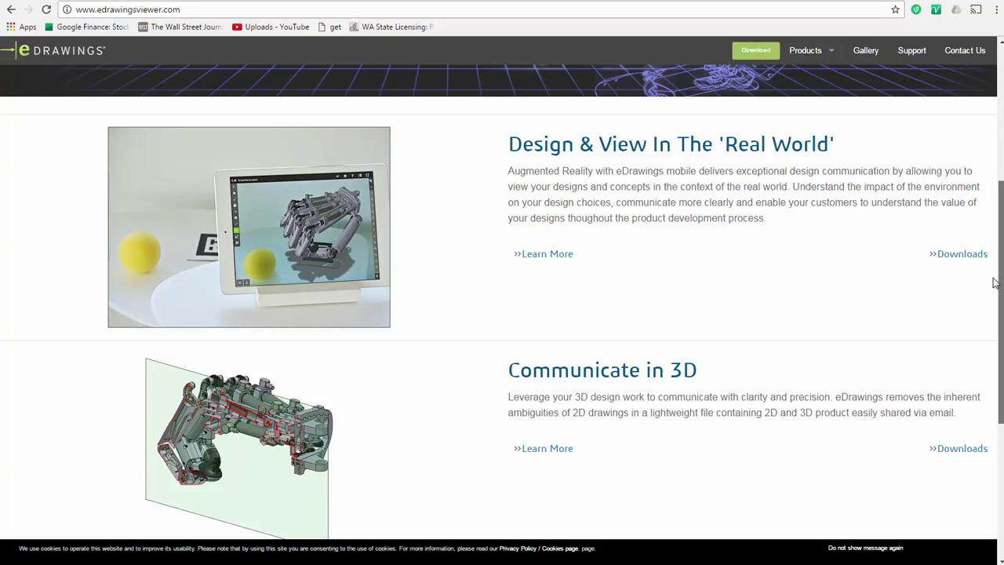
pyautogui.scroll(-4, 994, 283)
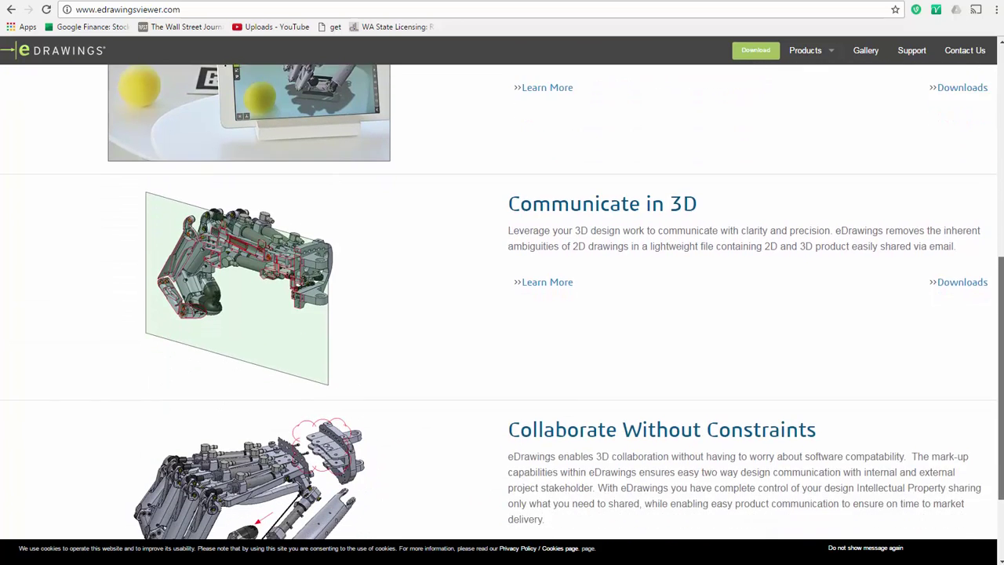
pyautogui.scroll(-3, 1001, 435)
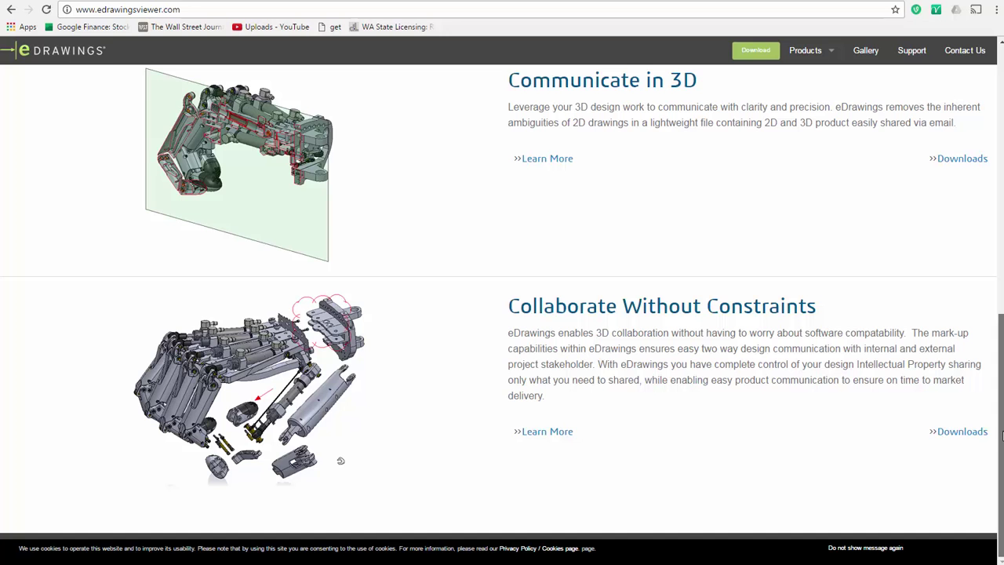
pyautogui.scroll(3, 341, 460)
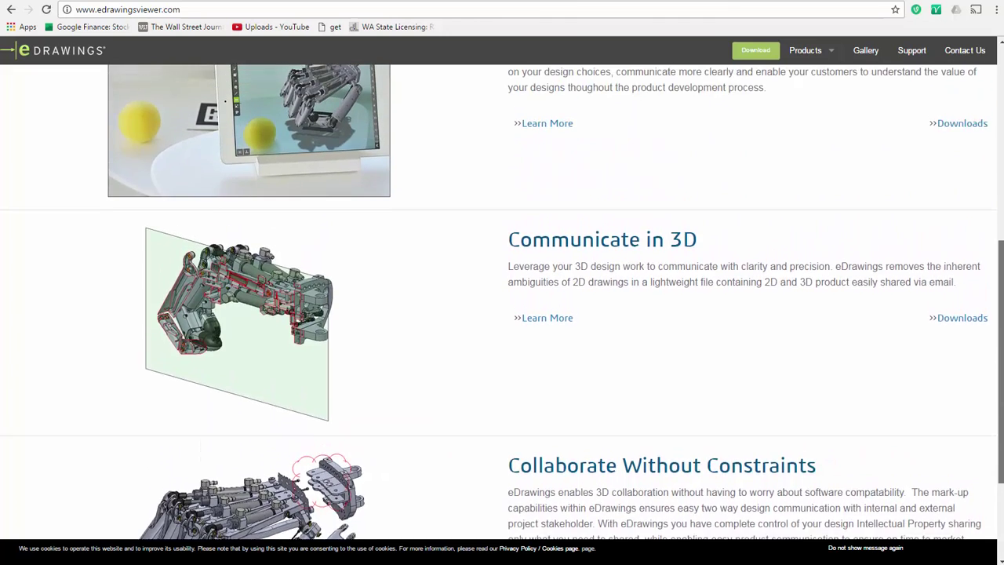
pyautogui.scroll(5, 502, 314)
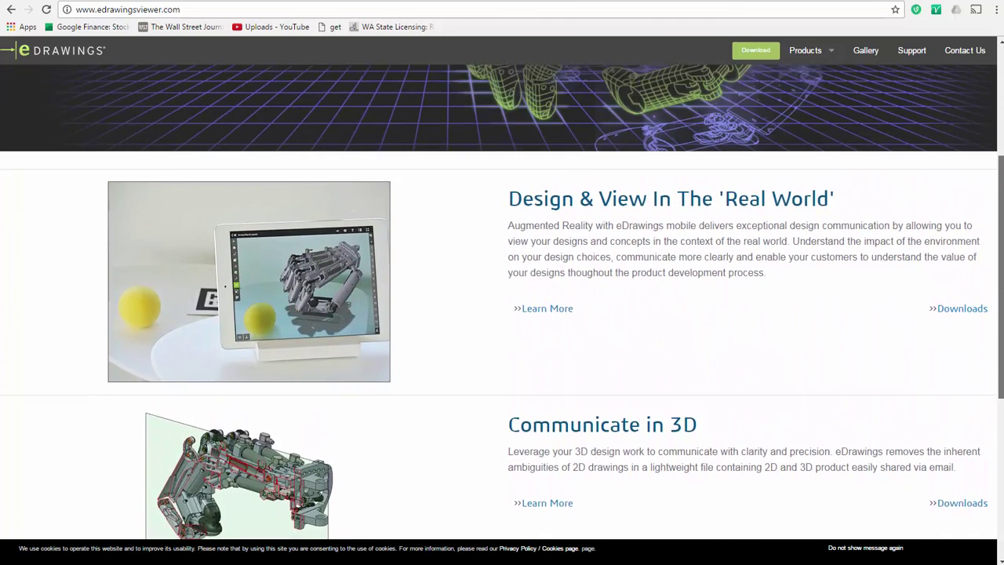
pyautogui.scroll(2, 502, 314)
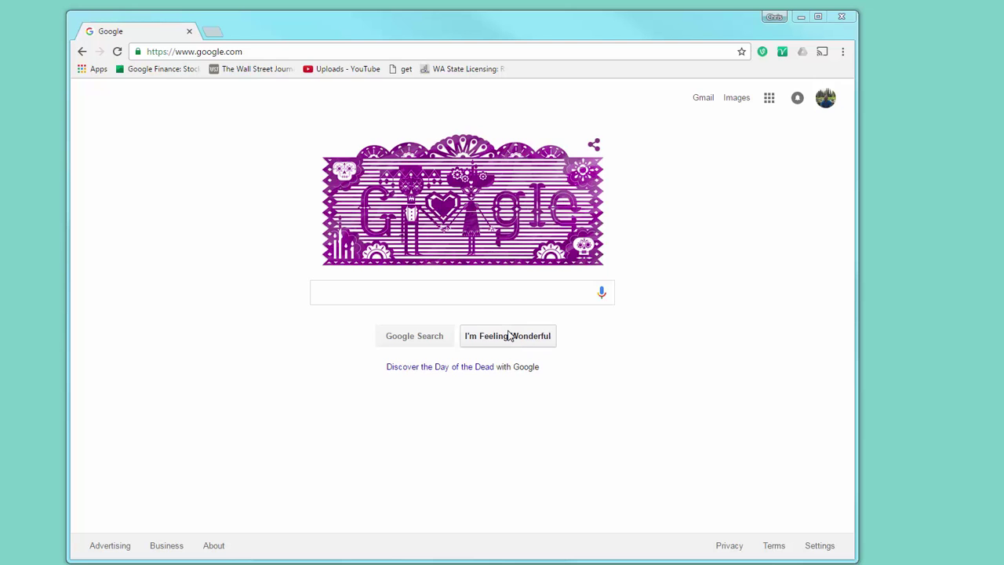
pyautogui.click(336, 293)
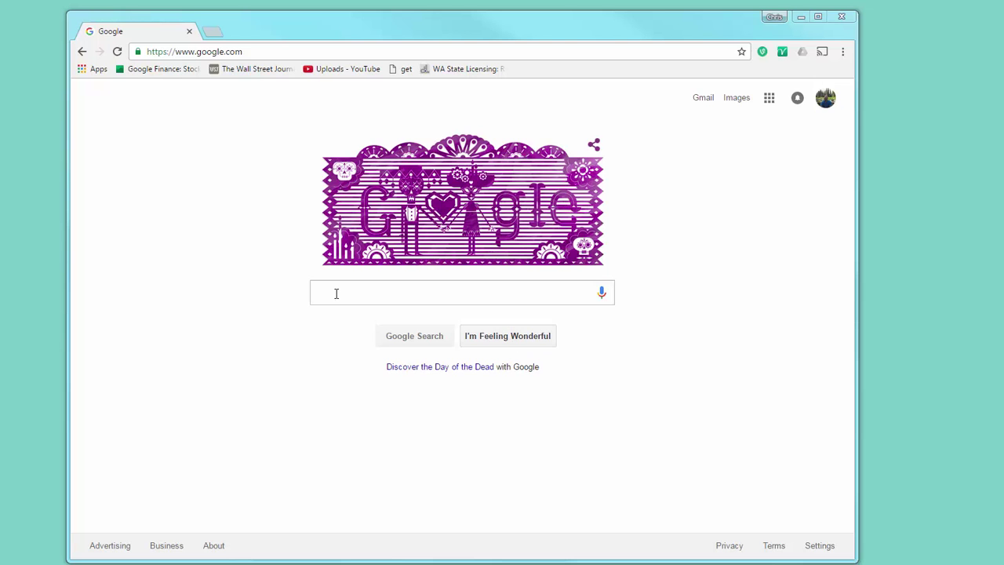
pyautogui.write('edrawings')
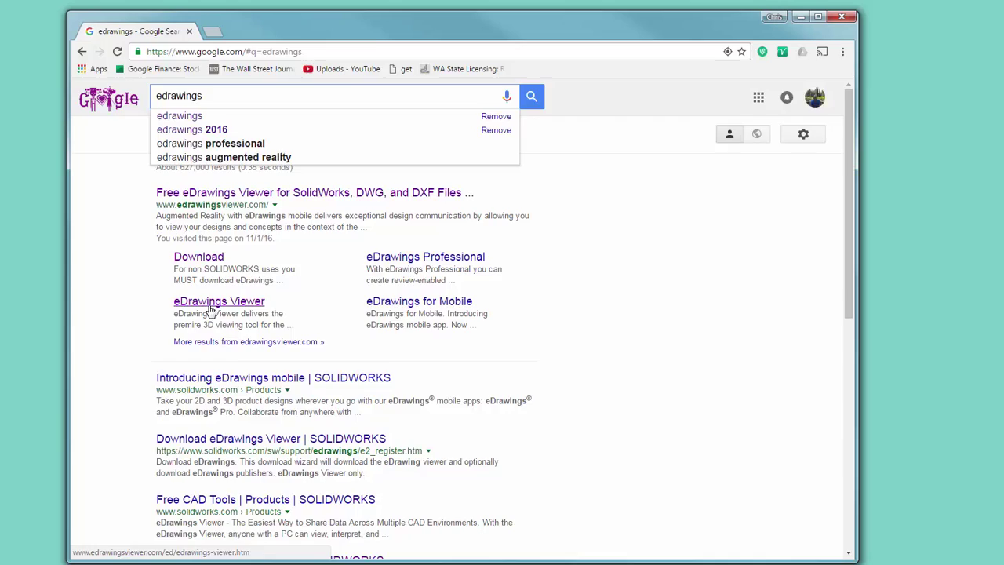
# Go to the eDrawings Viewer product page via its sitelink in the Google results.
pyautogui.click(209, 308)
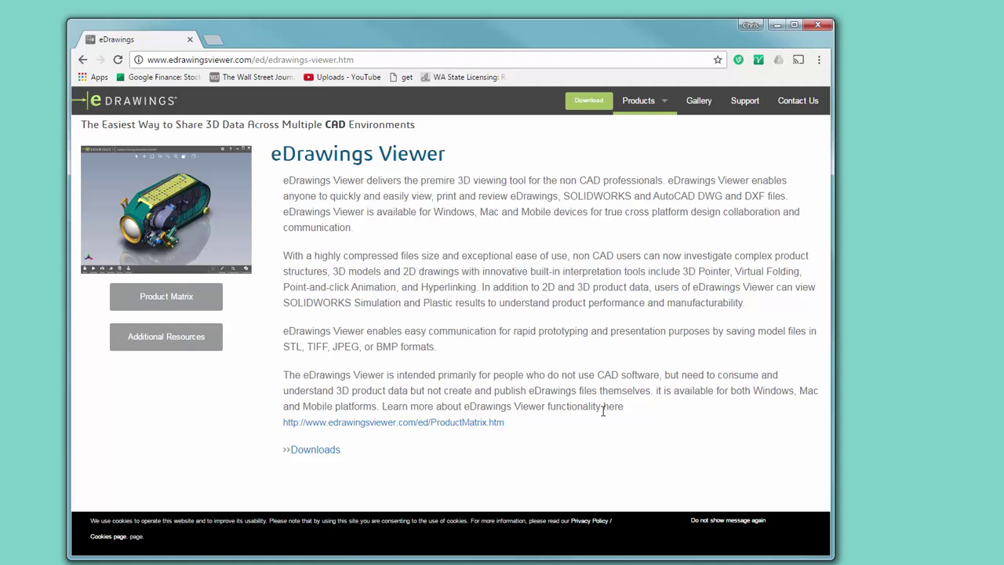
# Go to the Downloads page and scroll to the free Windows eDrawings Viewer download.
pyautogui.click(315, 451)
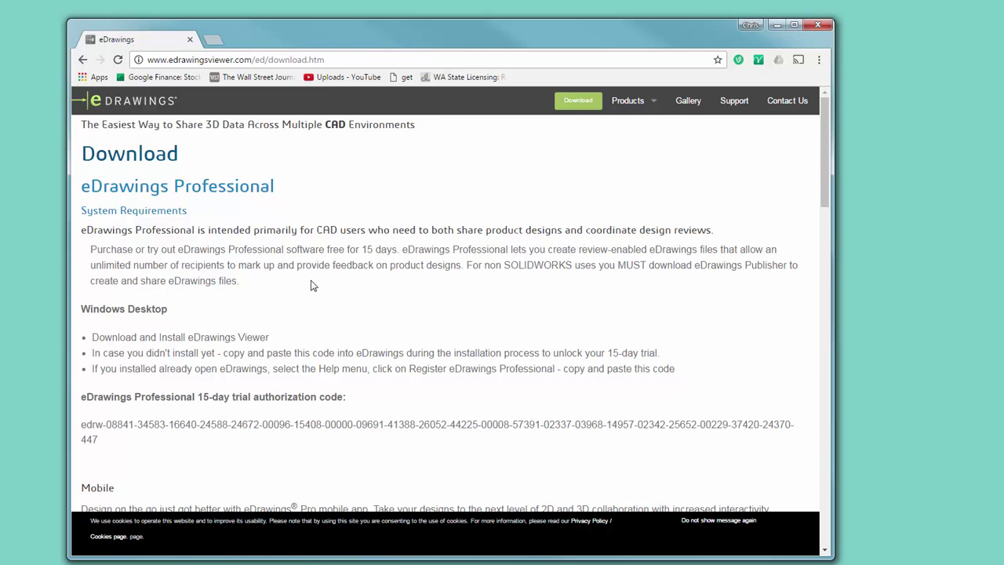
pyautogui.scroll(-4, 310, 286)
pyautogui.scroll(-1, 311, 285)
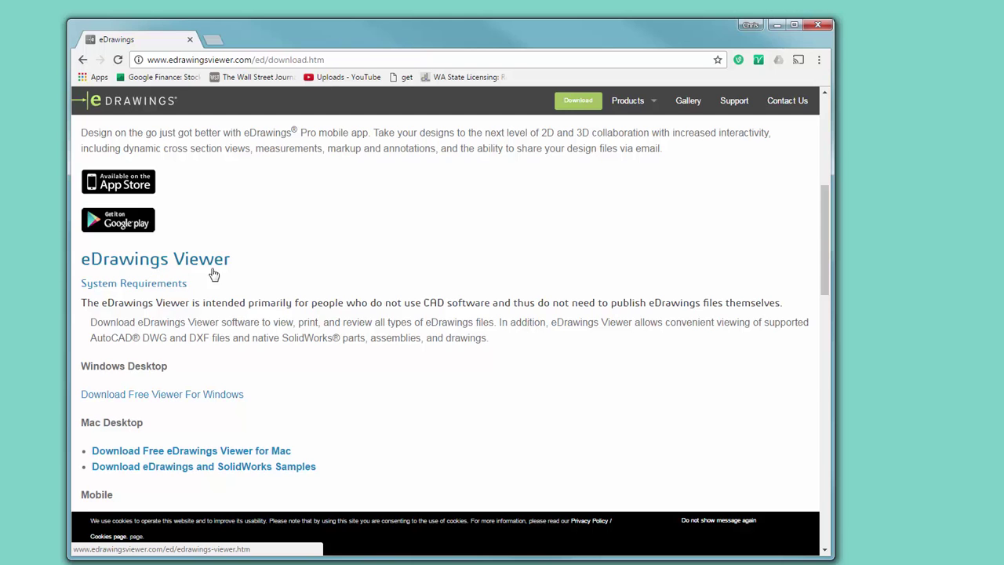
pyautogui.scroll(-2, 183, 369)
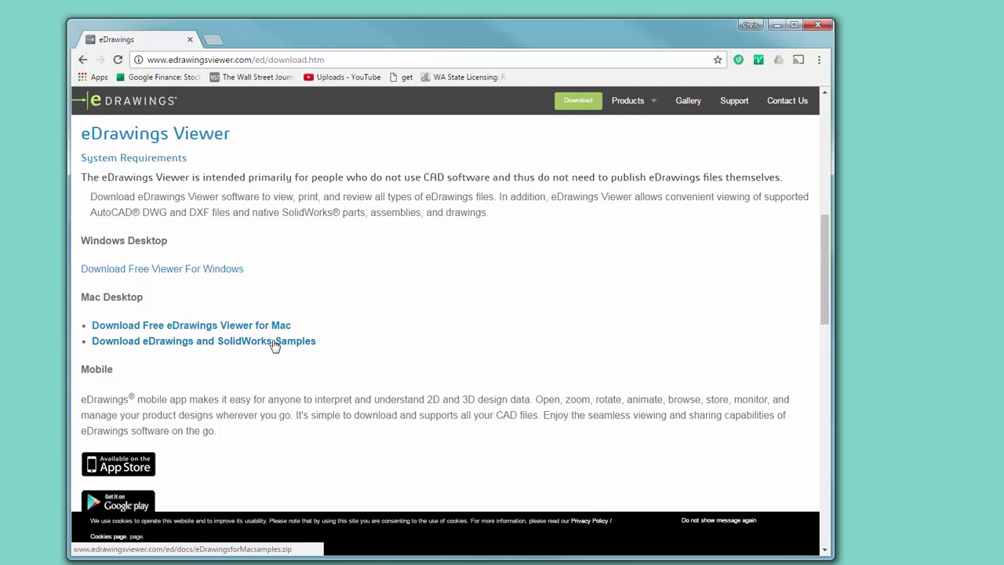
# Choose 'Download Free Viewer For Windows' and request the eDrawings Viewer 64-bit download.
pyautogui.click(165, 270)
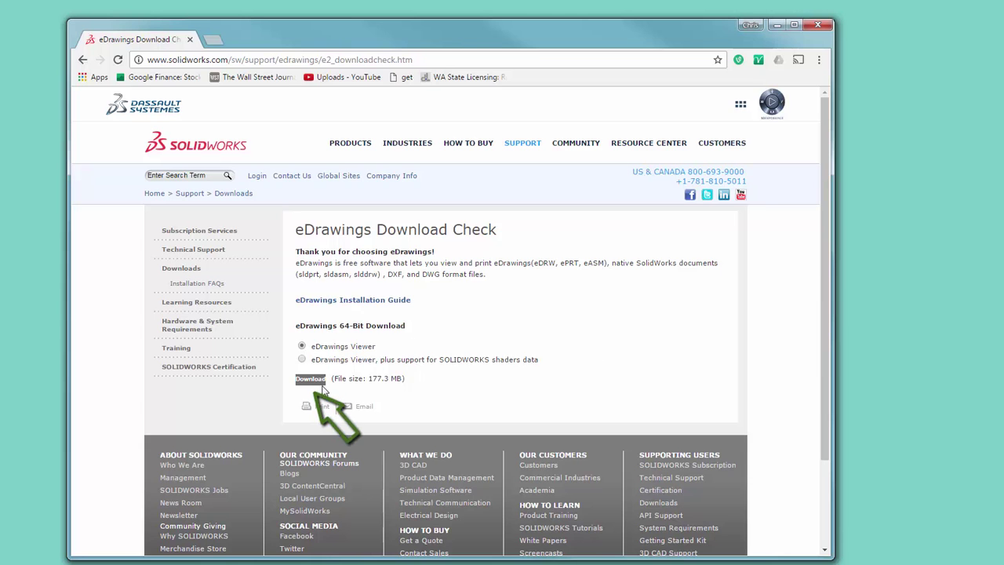
pyautogui.click(310, 379)
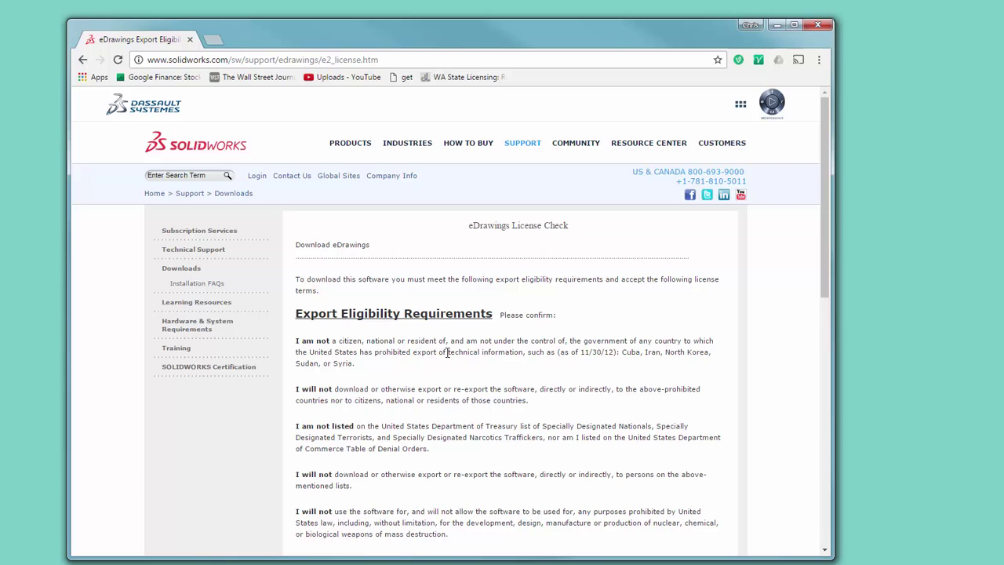
# Tick 'I confirm the accuracy of the statements above' and scroll through the license agreement.
pyautogui.scroll(-1, 447, 353)
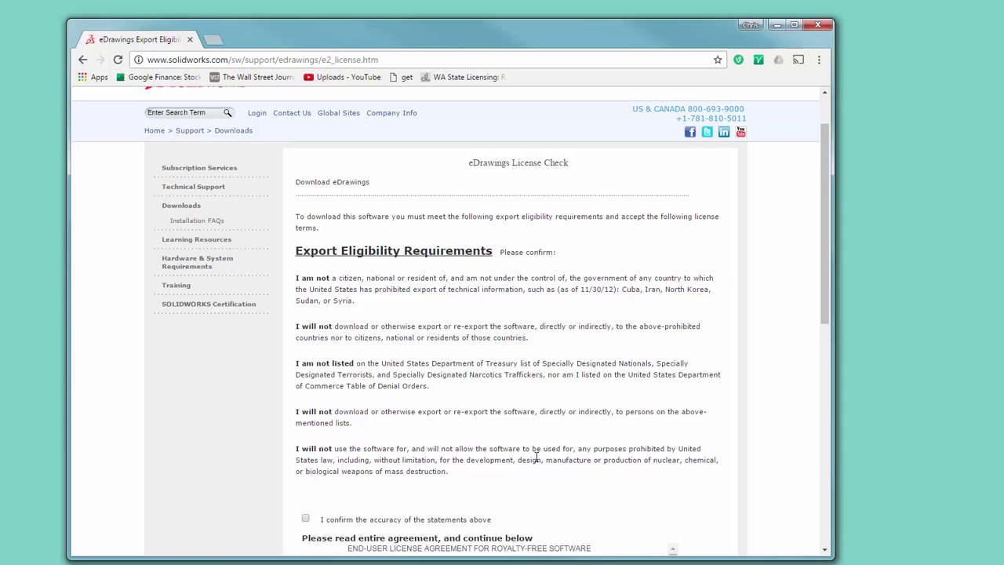
pyautogui.scroll(-3, 448, 383)
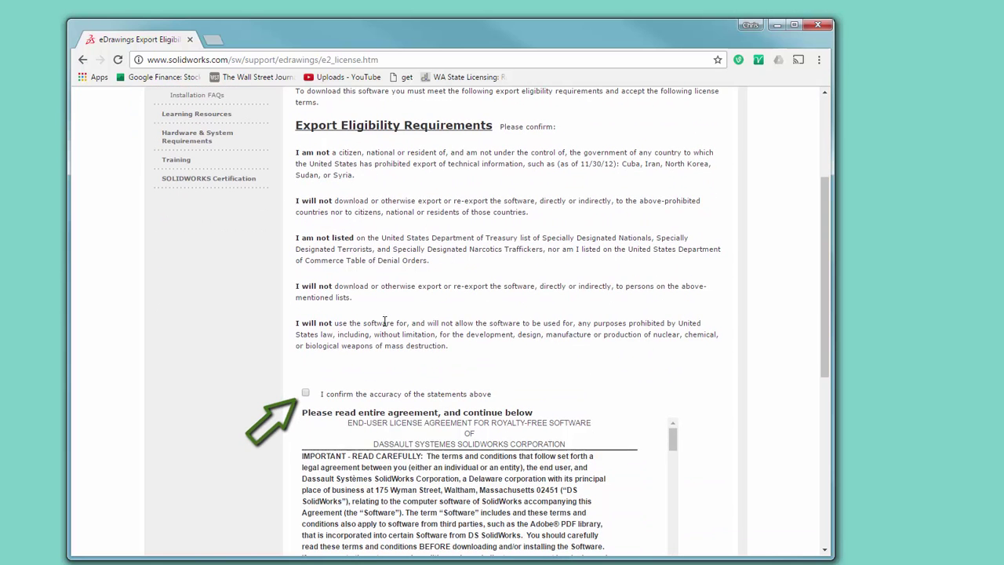
pyautogui.click(306, 393)
pyautogui.scroll(-3, 409, 369)
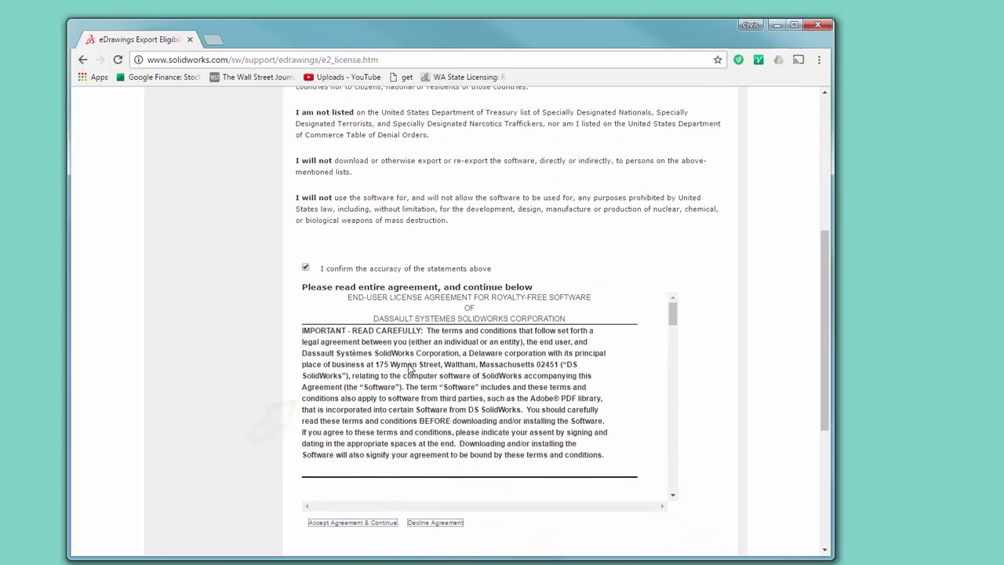
pyautogui.scroll(-6, 408, 368)
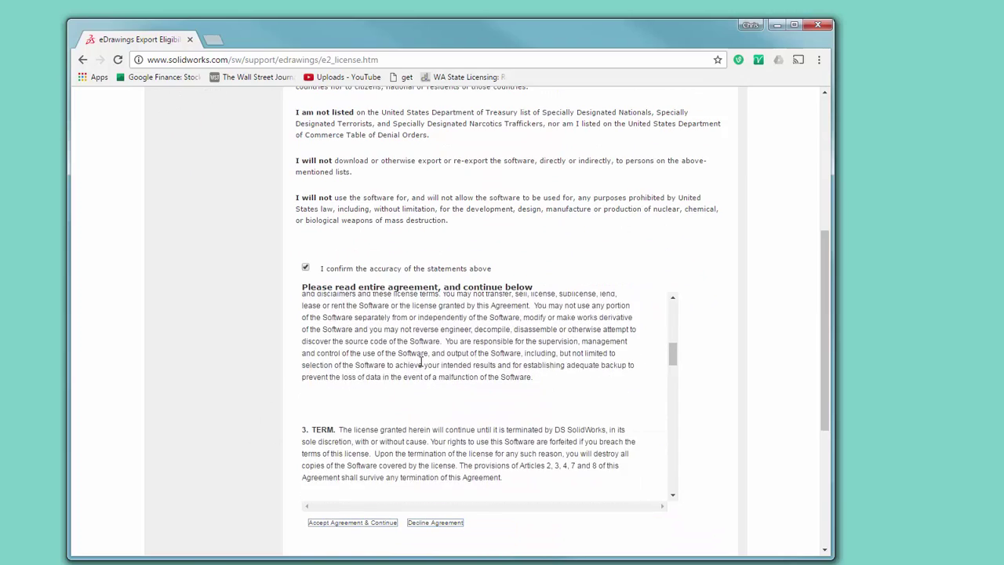
pyautogui.scroll(-1, 421, 361)
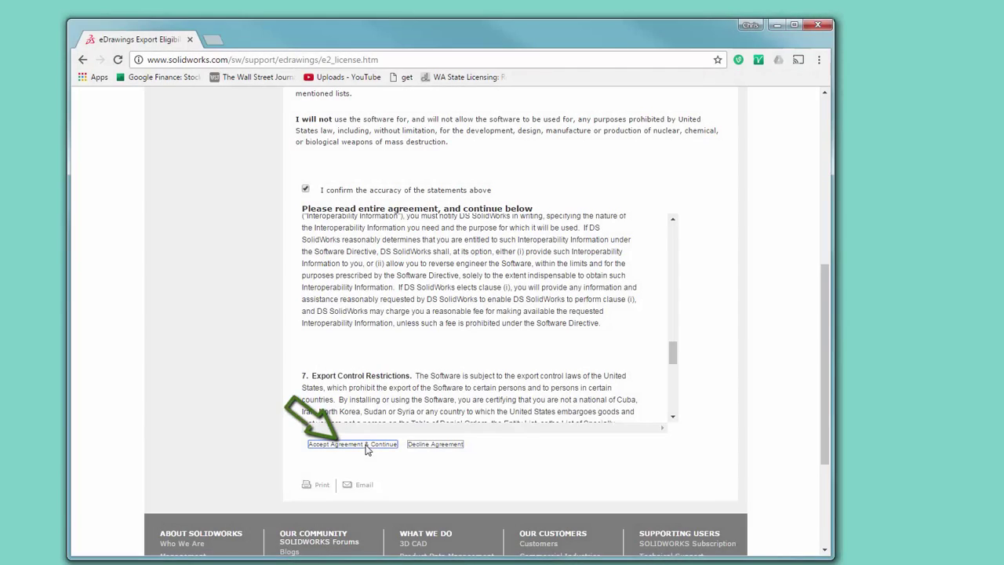
# Accept the agreement and continue, downloading the eDrawingsFullAllX .exe installer.
pyautogui.click(365, 445)
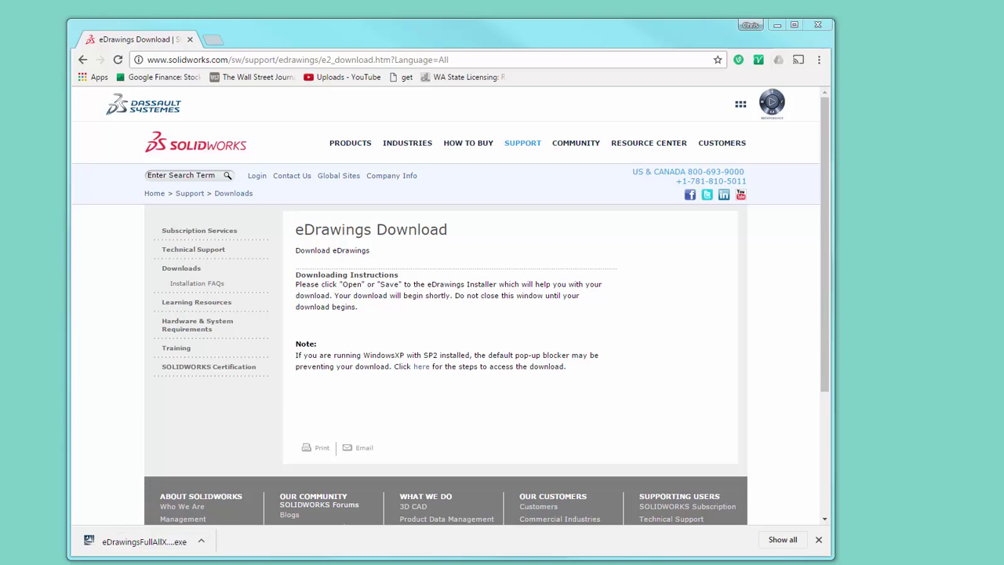
# Run eDrawingsFullAllShadersX64.exe from the eDrawings 2017 folder in Explorer.
pyautogui.moveTo(1003, 196); pyautogui.dragTo(461, 81)
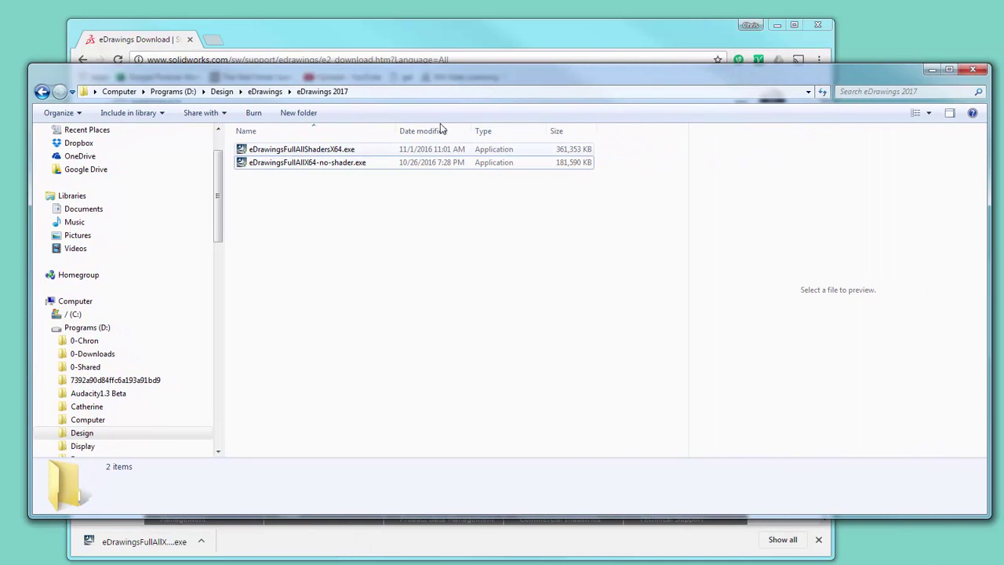
pyautogui.click(303, 155)
pyautogui.doubleClick(302, 155)
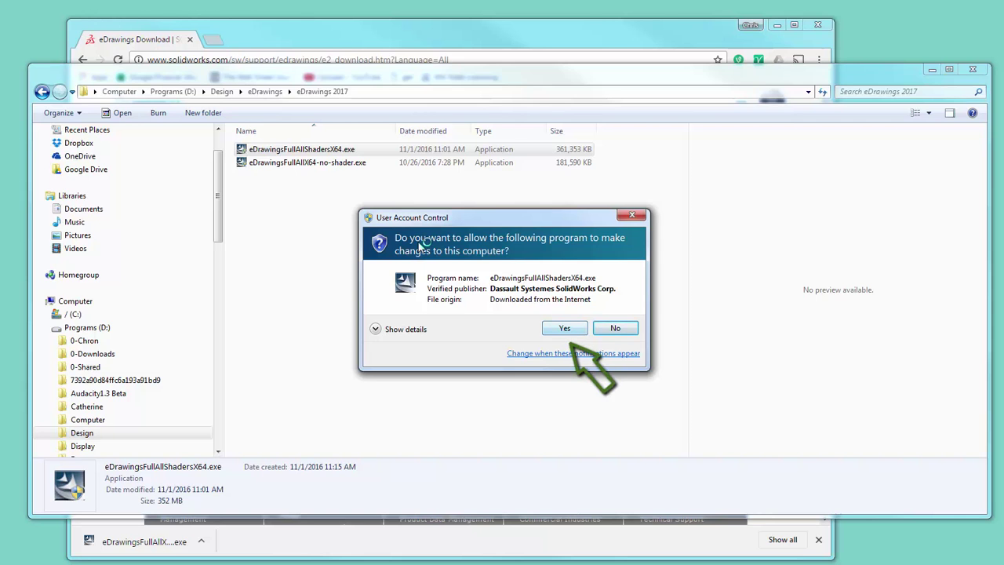
# Confirm Yes on the User Account Control prompt to allow the installer.
pyautogui.press('Return')
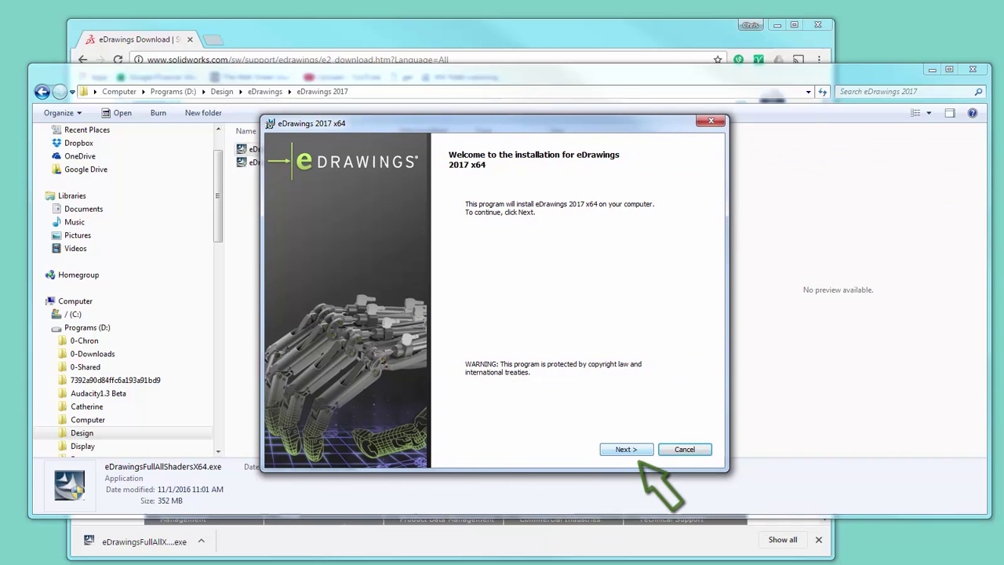
# Continue past the Welcome page and Registration, leaving the License Key empty.
pyautogui.click(631, 452)
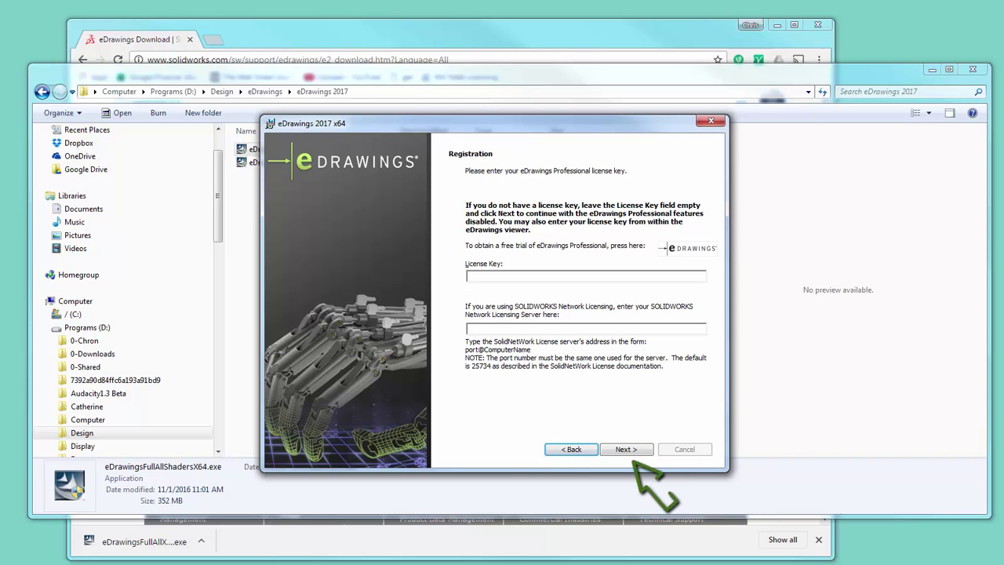
pyautogui.click(626, 449)
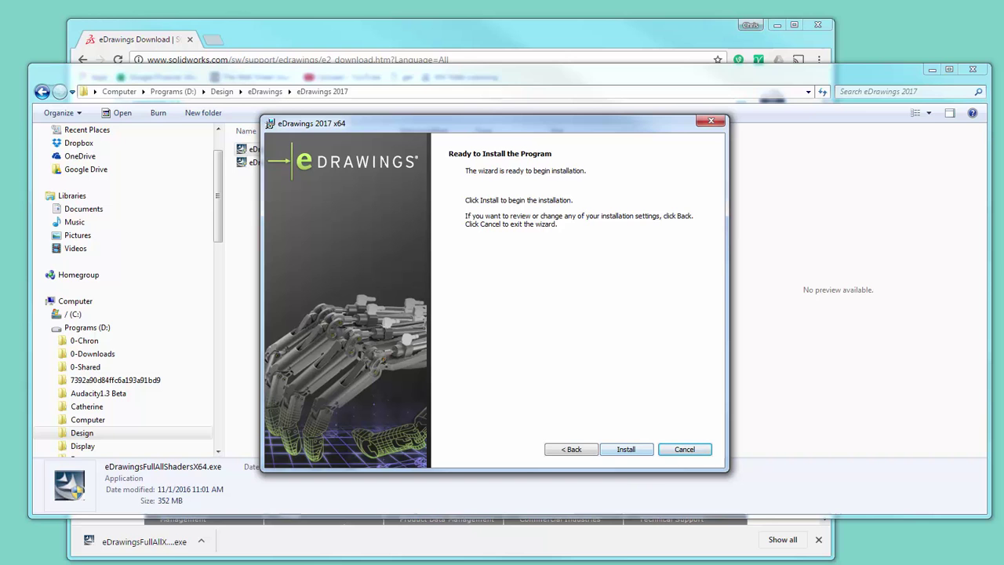
# Start the eDrawings 2017 x64 installation and let it finish.
pyautogui.click(625, 449)
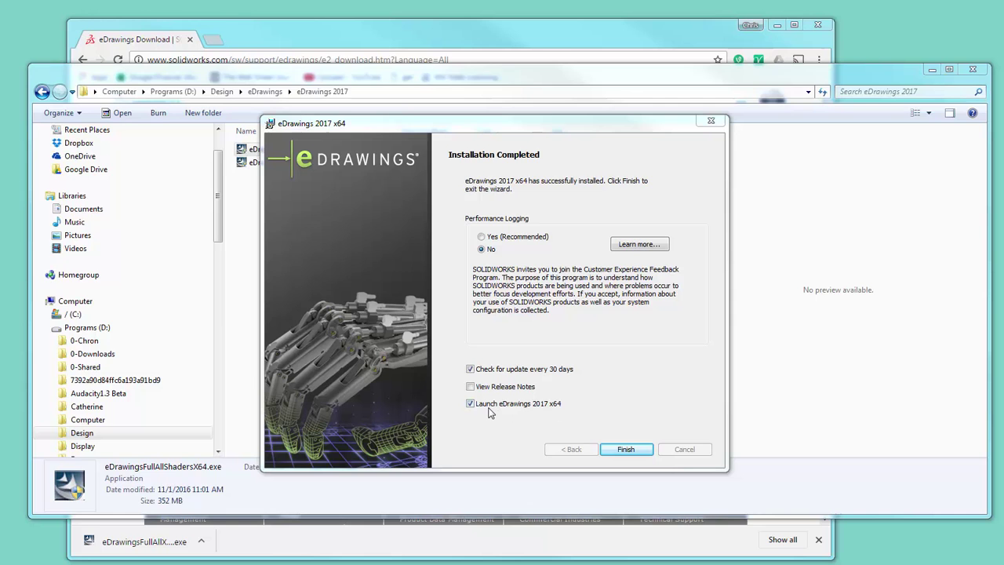
# Close the eDrawings 2017 installer from the Installation Completed page with Finish.
pyautogui.click(627, 451)
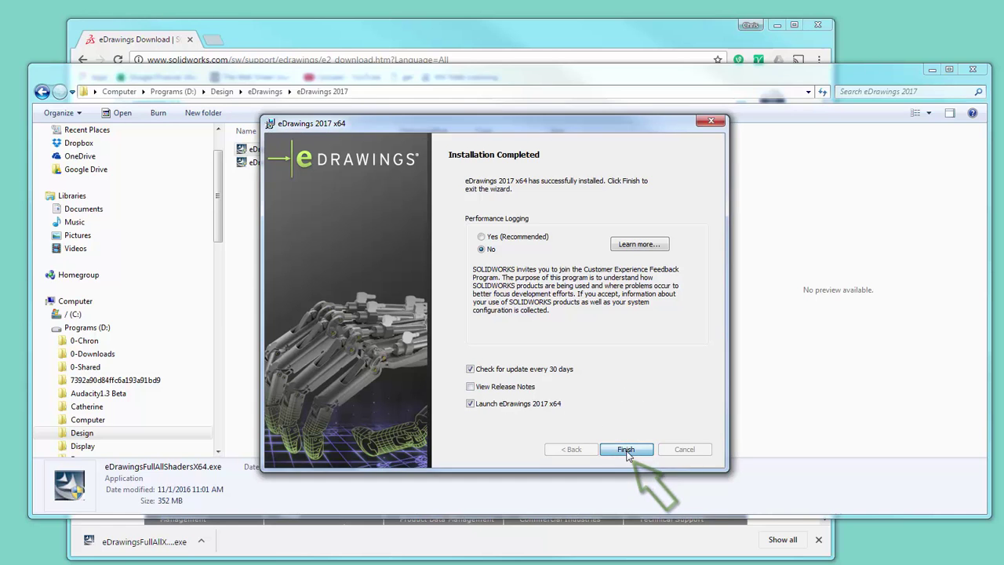